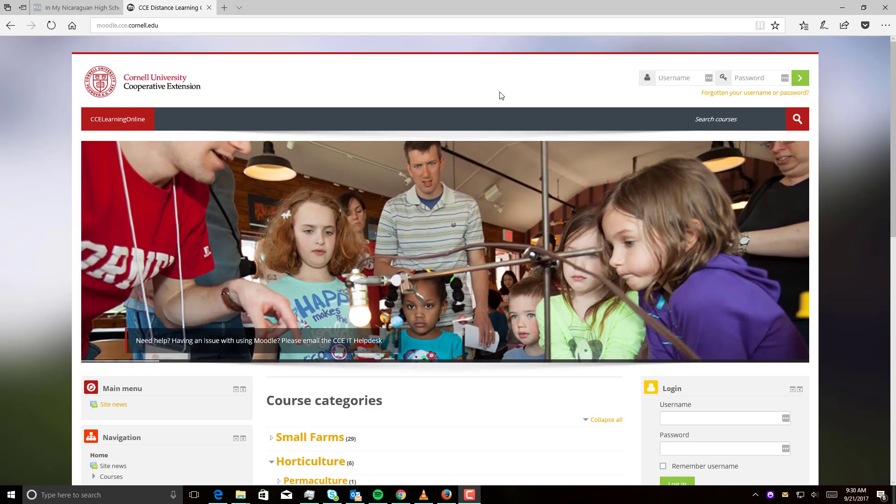
- Leave the signup form and return to the Moodle home page
scroll(502, 93, down, 3)
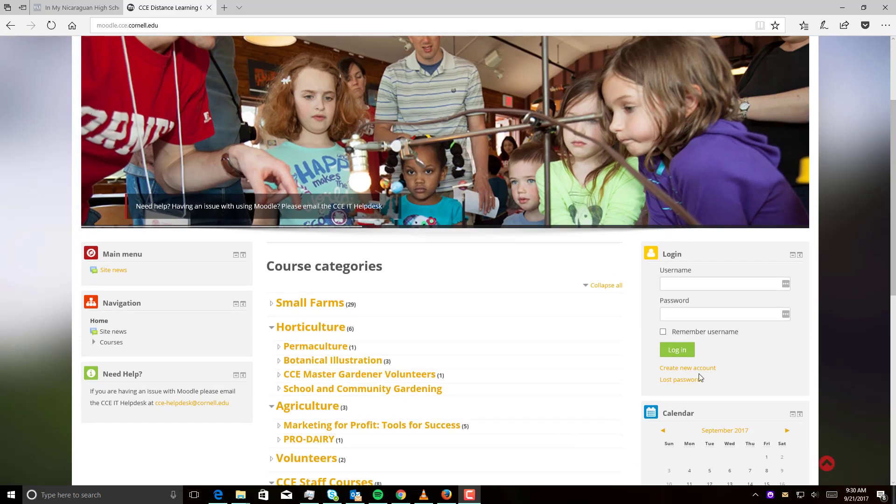
scroll(574, 293, up, 3)
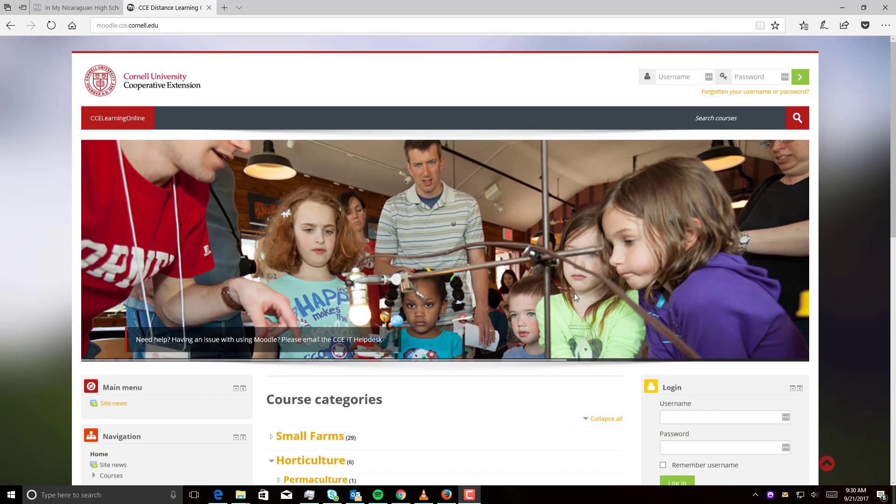
scroll(574, 293, down, 4)
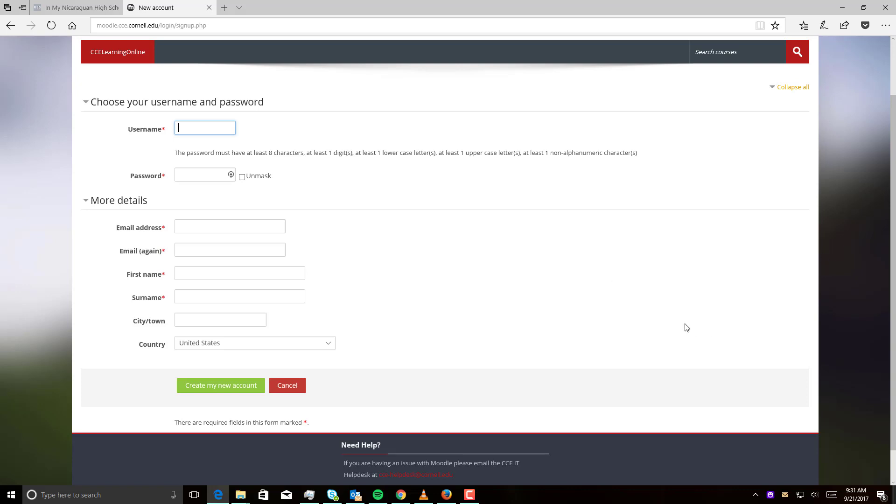
scroll(682, 327, up, 2)
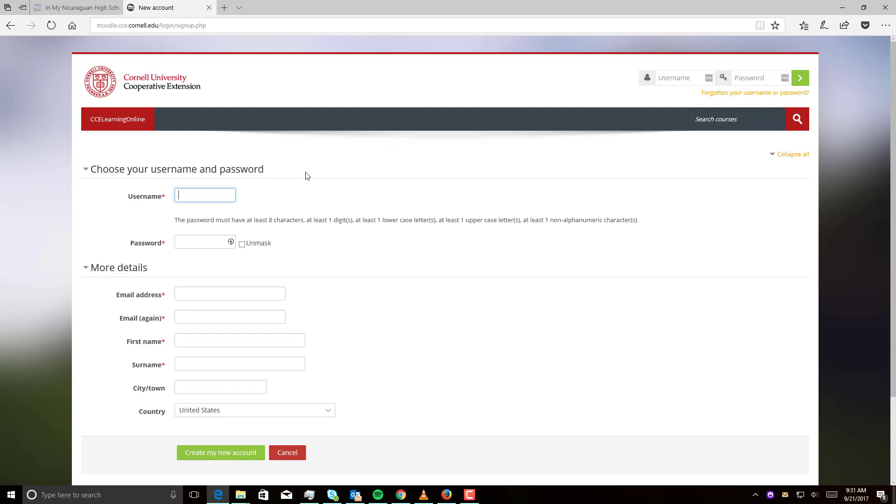
click(119, 122)
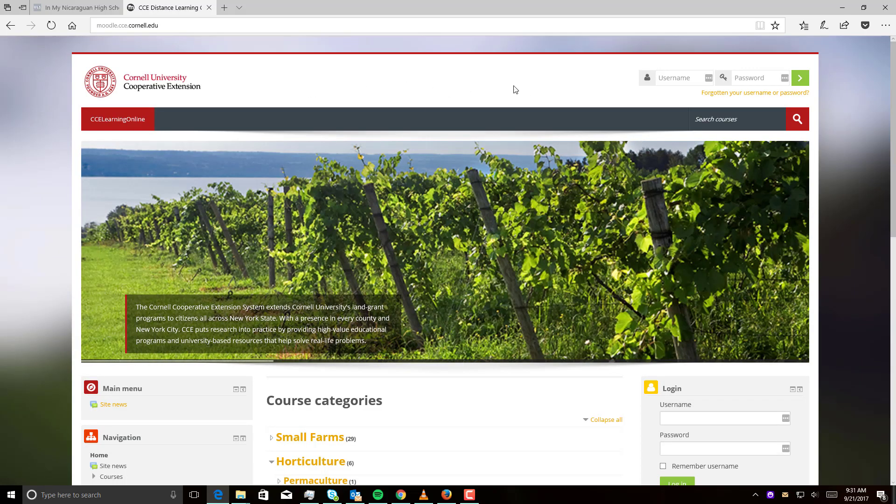
- Log in with the autofilled saved username and password, declining to save the password
click(675, 78)
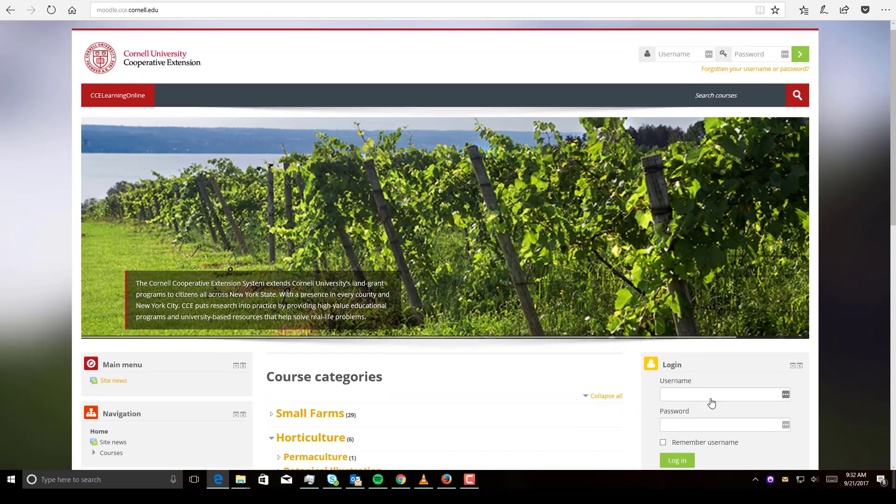
scroll(719, 336, down, 3)
click(727, 270)
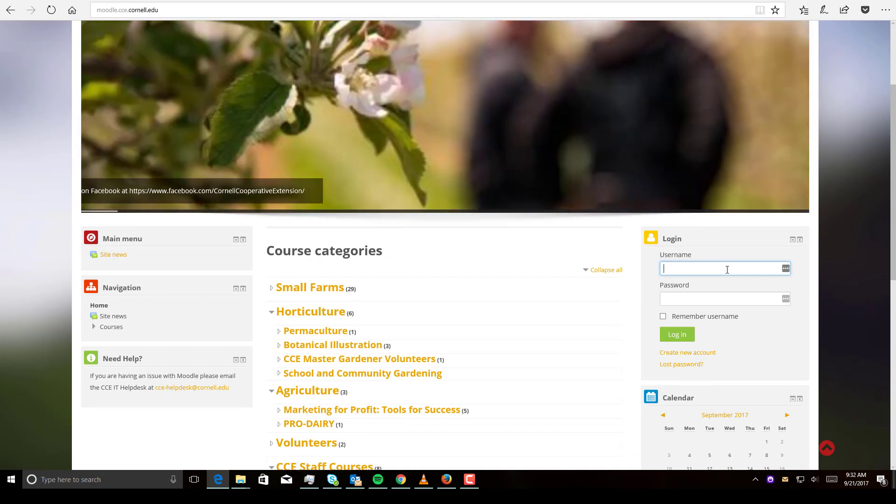
text(ptr)
key(Tab)
click(680, 334)
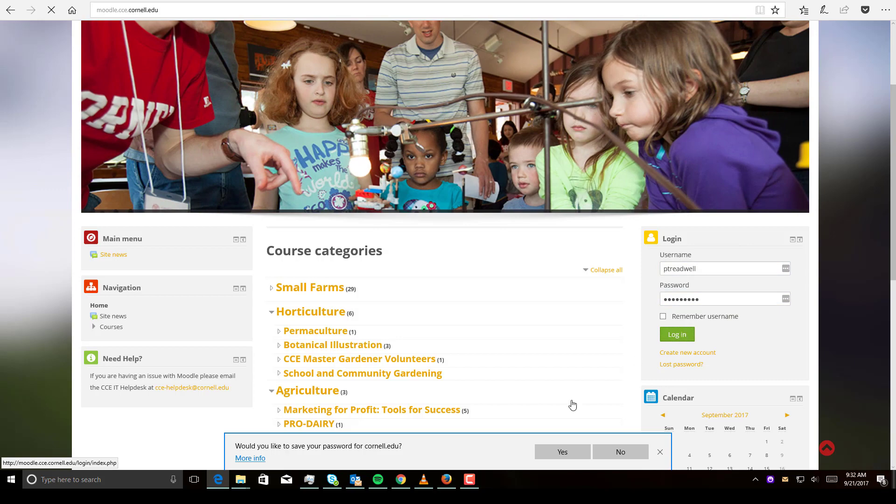
click(627, 452)
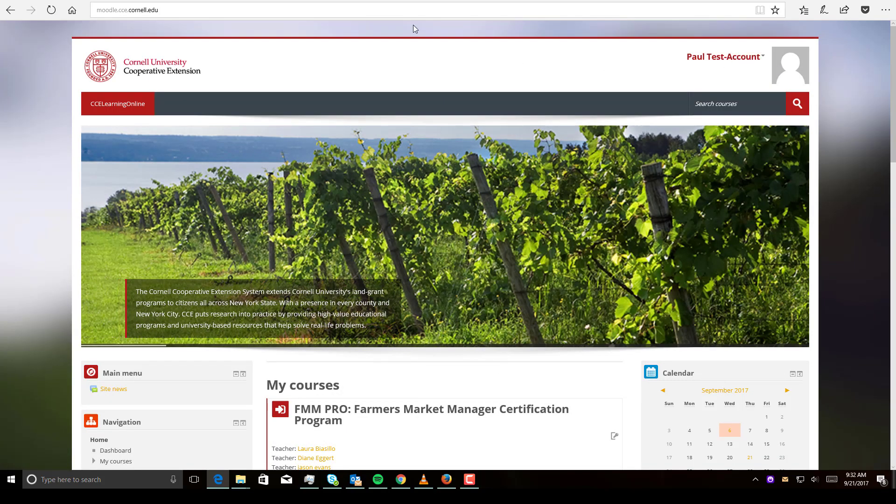
click(733, 58)
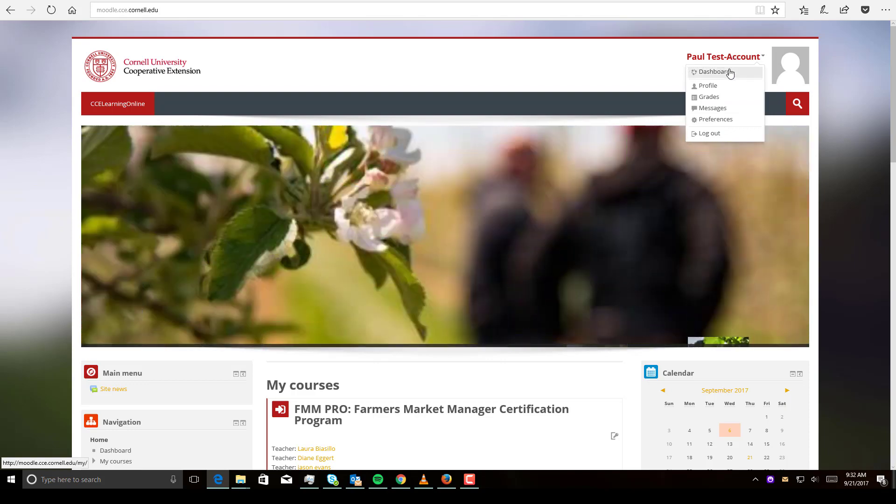
click(730, 72)
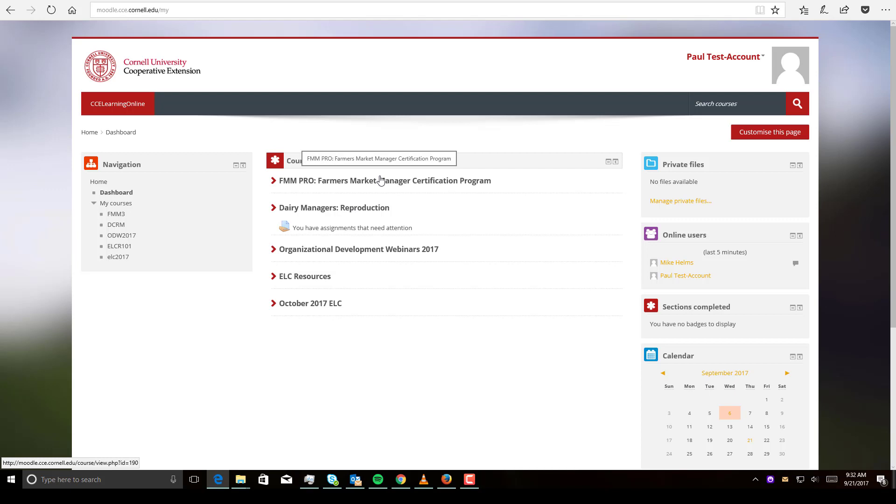
click(721, 57)
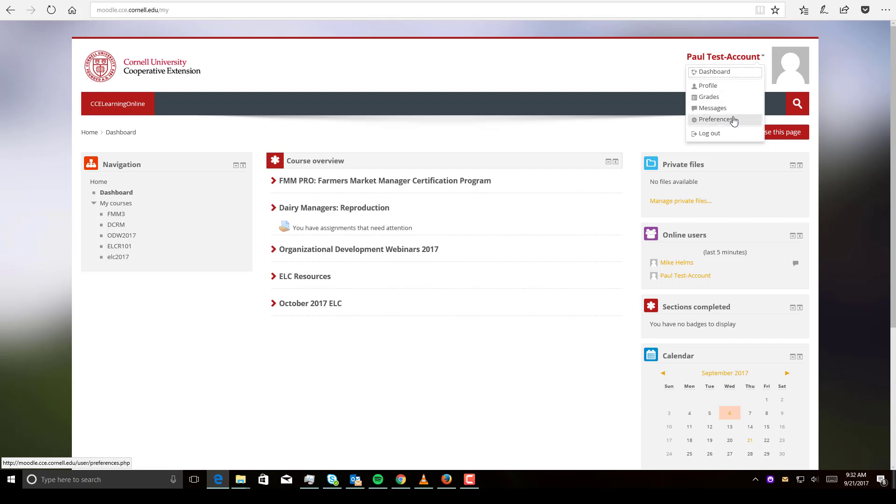
click(89, 135)
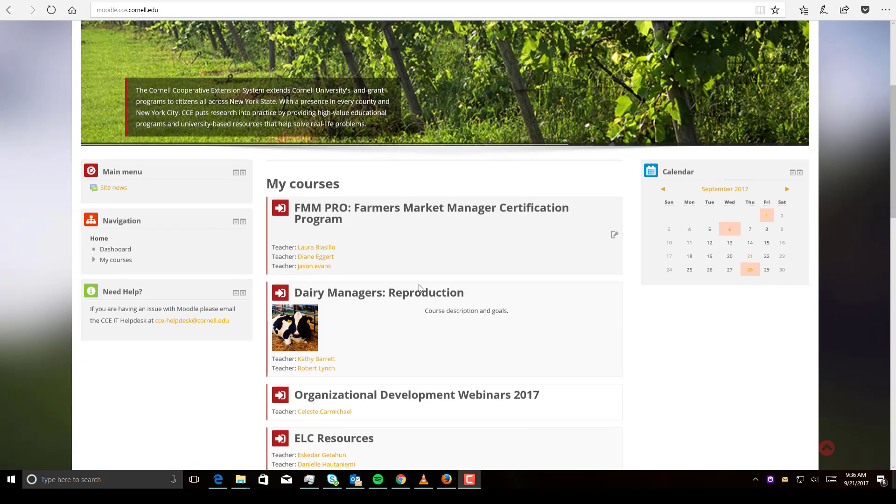
- Open the Tyler Test (tt101a) course from the My courses list
scroll(418, 284, down, 5)
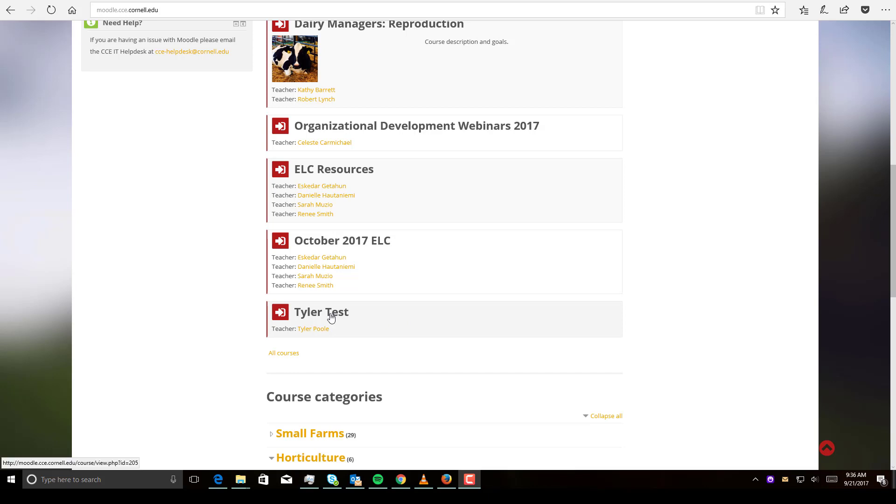
click(330, 316)
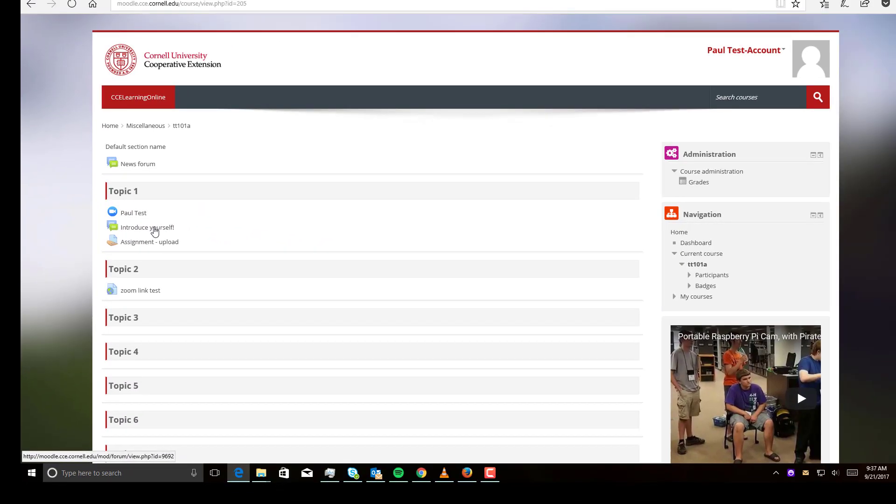
- Start a new Introduce yourself! discussion with a 'Hello It's …' greeting subject and a message
click(154, 231)
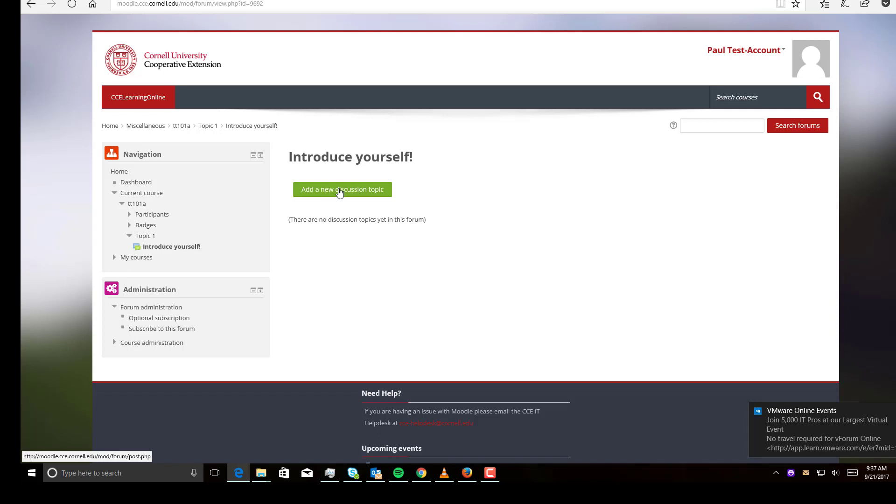
click(339, 191)
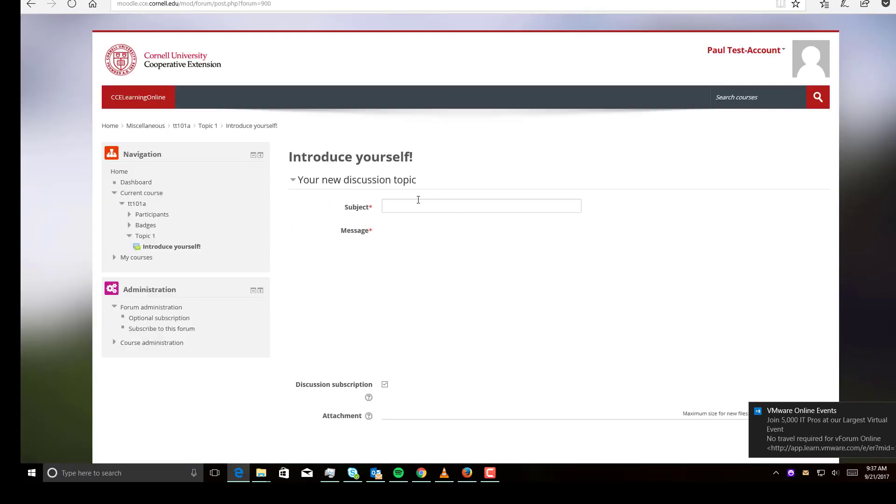
click(414, 205)
text(H)
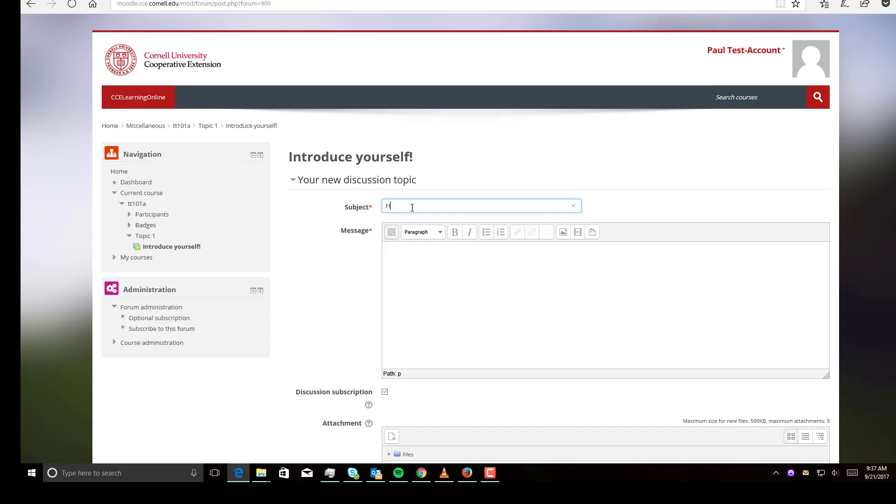
text(ello It's Paul)
click(425, 257)
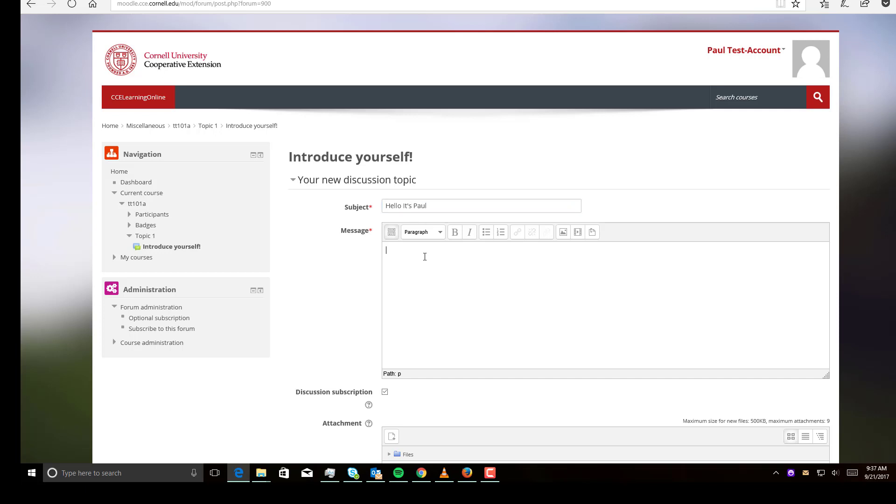
text(It's Pau)
scroll(484, 284, down, 4)
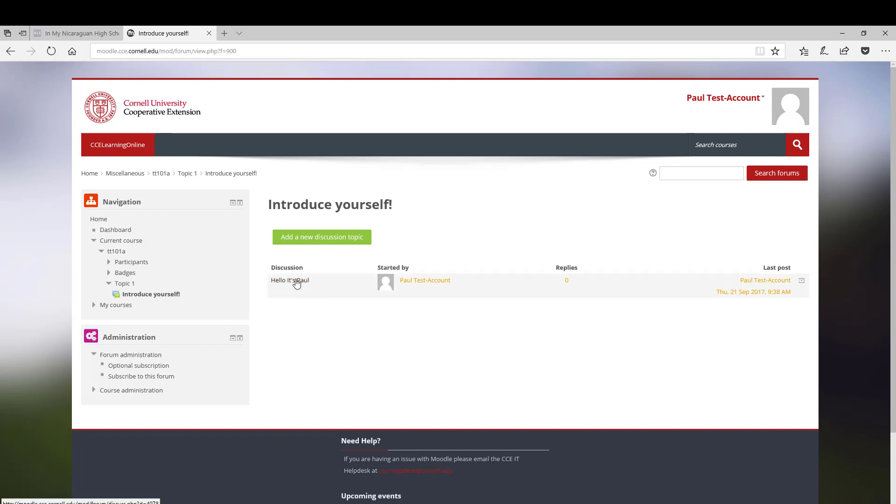
- Open the greeting discussion and edit its message to end 'I like many things', fixing the space
click(296, 281)
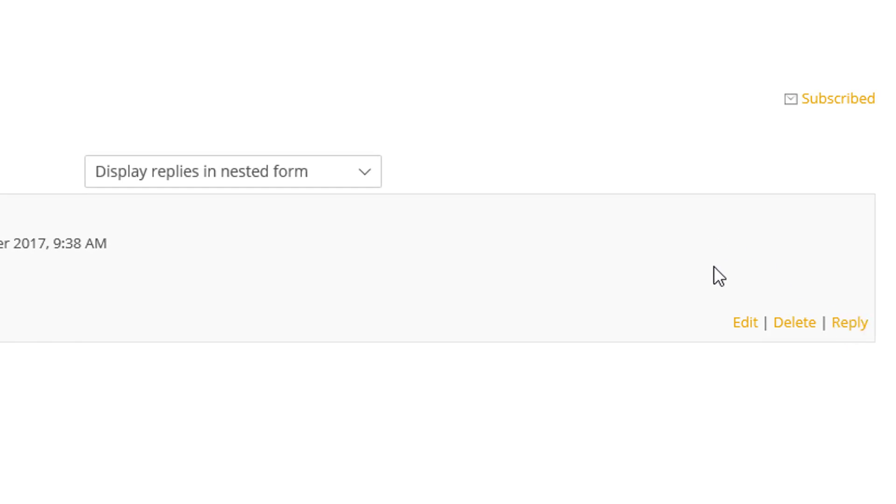
drag(760, 370, 771, 359)
click(695, 313)
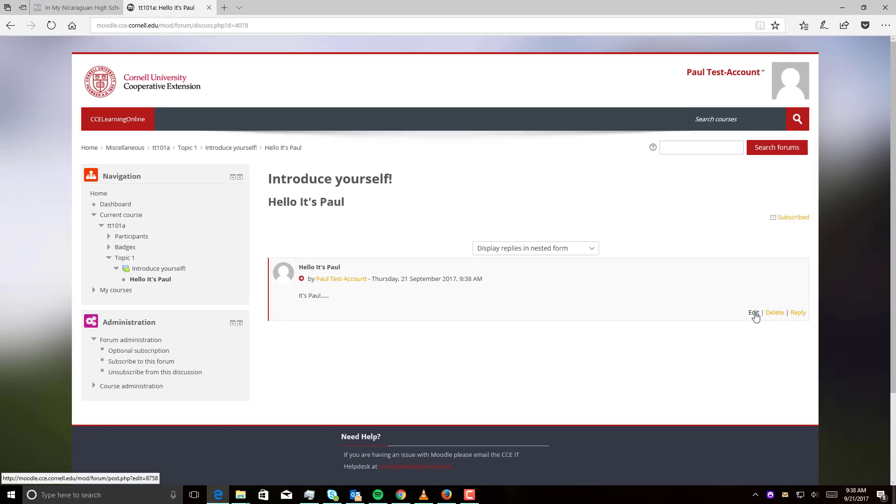
click(753, 313)
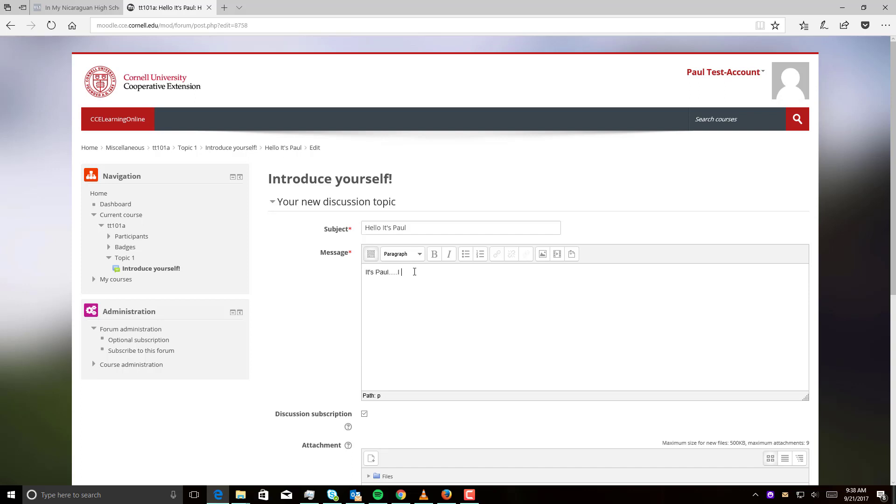
text(kemany thing)
click(413, 272)
scroll(466, 298, down, 7)
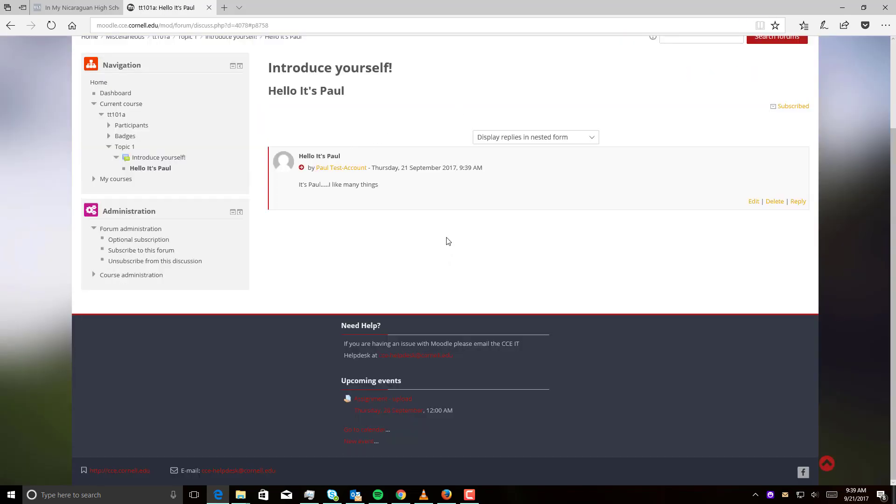
scroll(447, 241, up, 2)
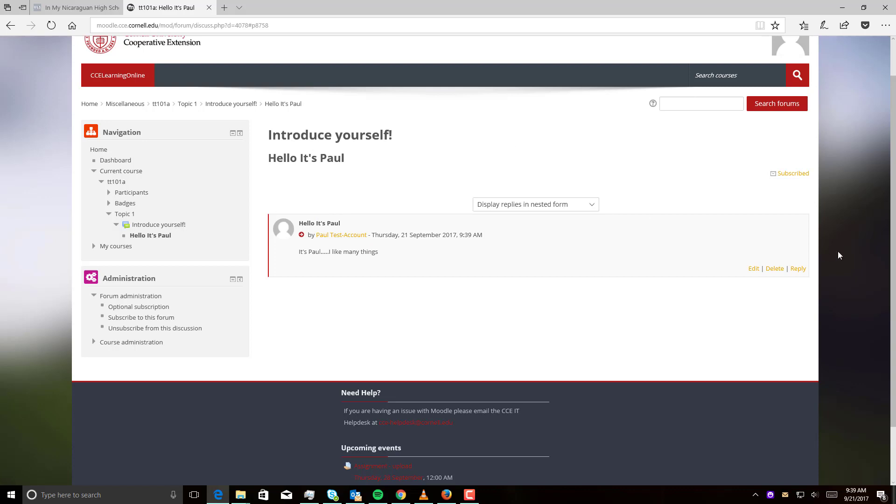
- Reply to the greeting post with the message 'I like many things, too!'
click(799, 271)
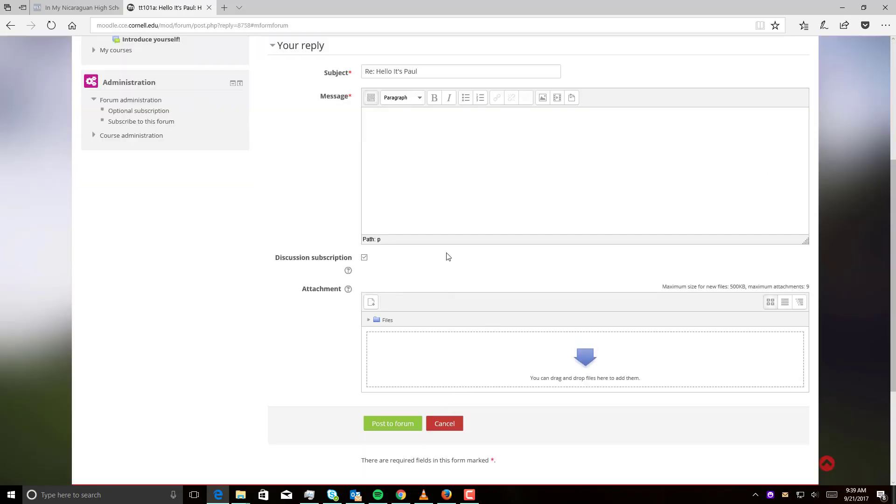
click(454, 124)
text(I like many things, too!)
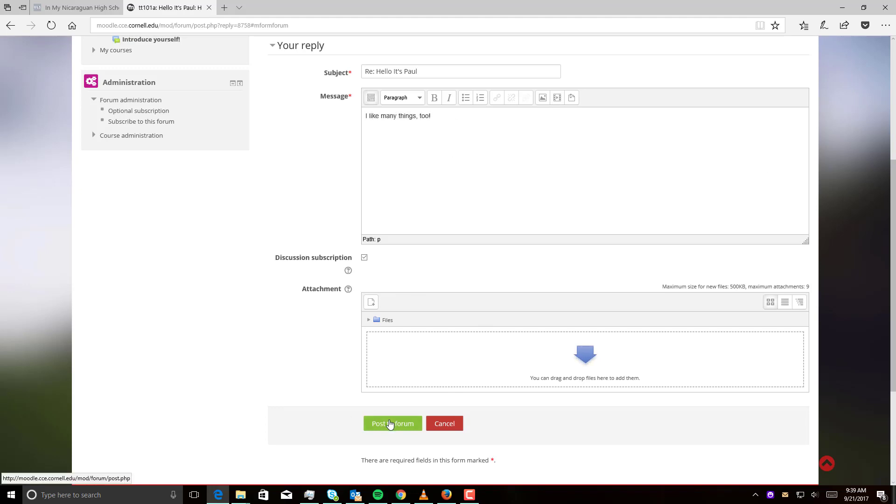
click(390, 423)
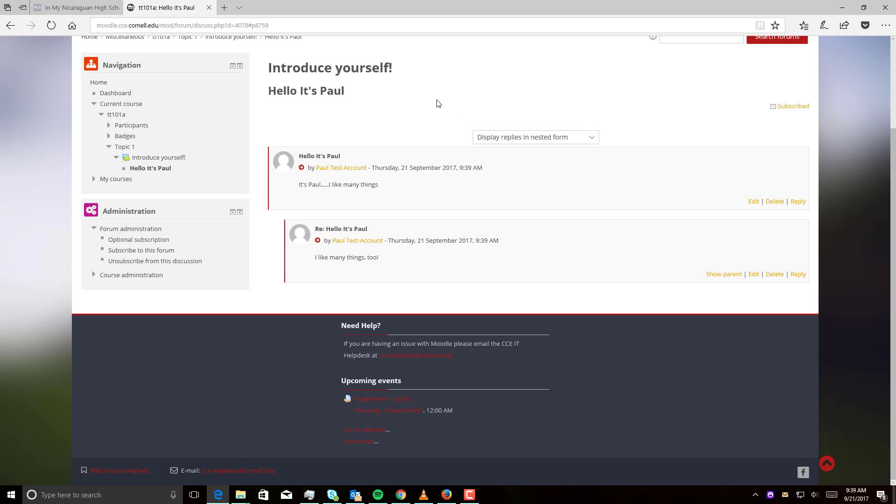
scroll(436, 102, up, 3)
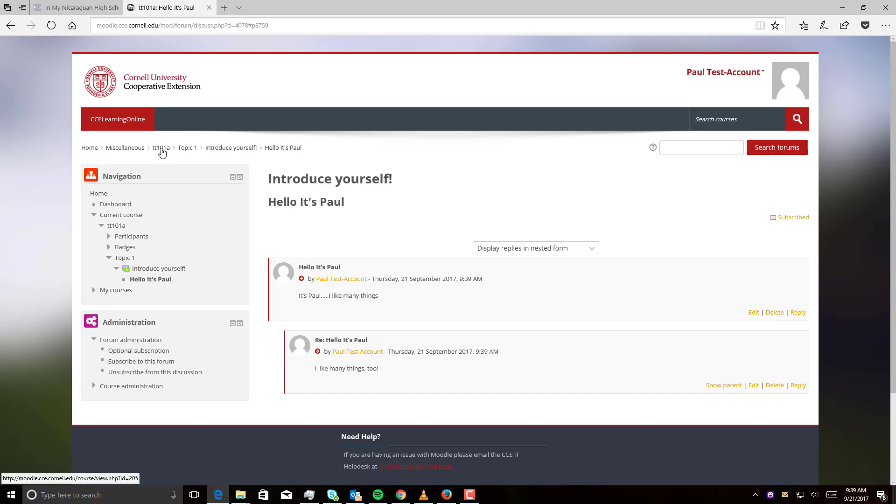
- Return to the tt101a course and open Assignment - upload under Topic 1
click(161, 148)
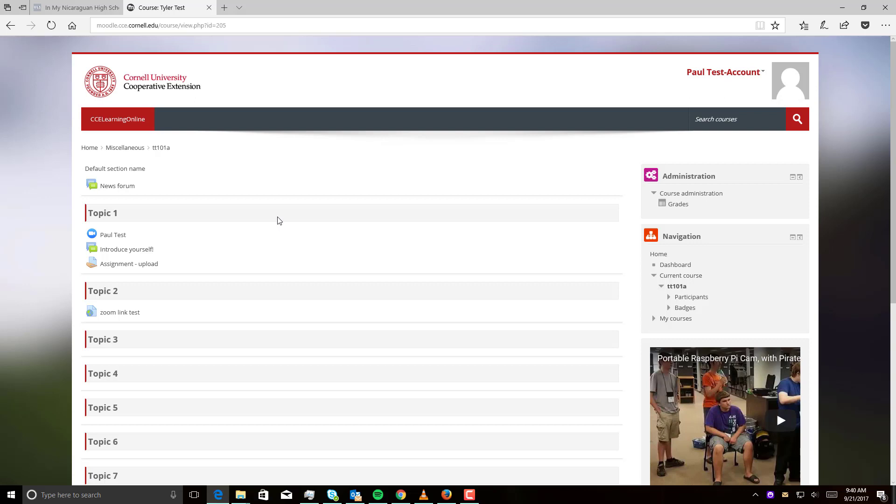
scroll(277, 220, down, 2)
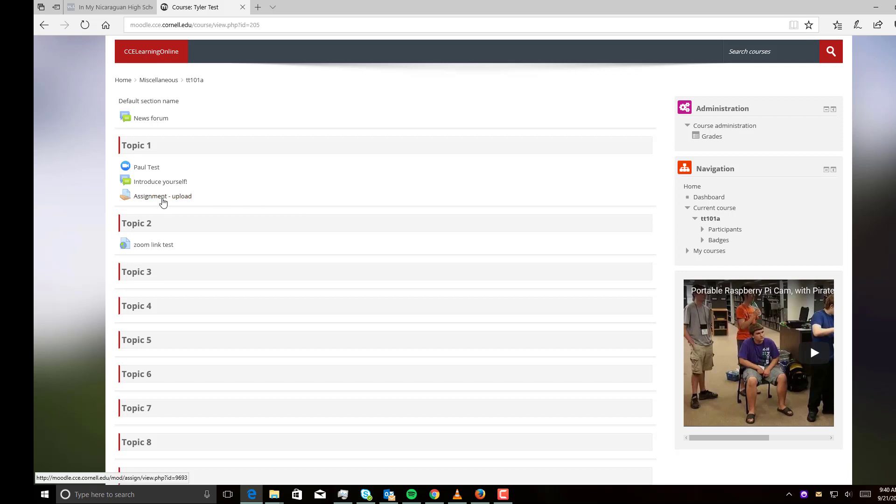
click(163, 202)
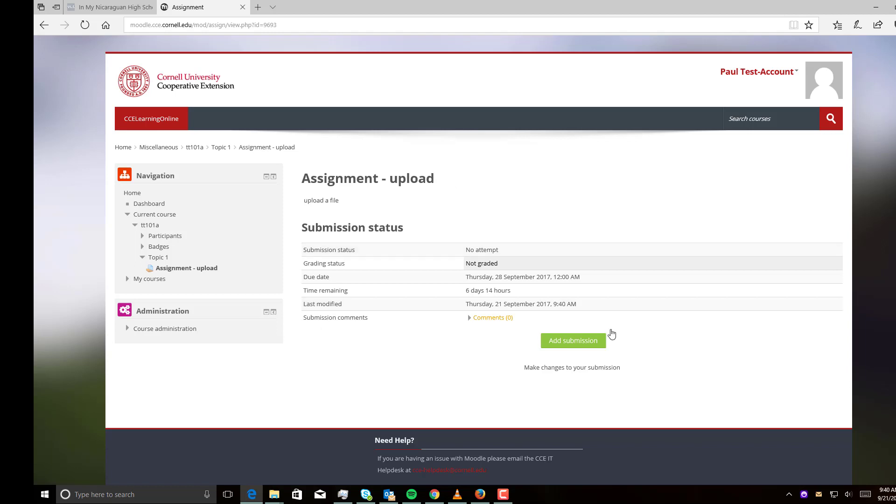
- Upload Skype tech toolkit.pdf through the File picker and save the assignment submission
click(589, 345)
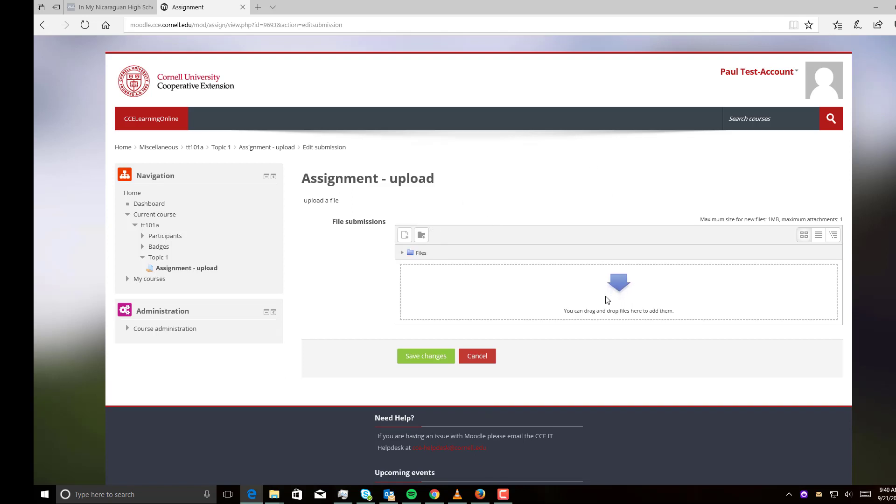
click(545, 294)
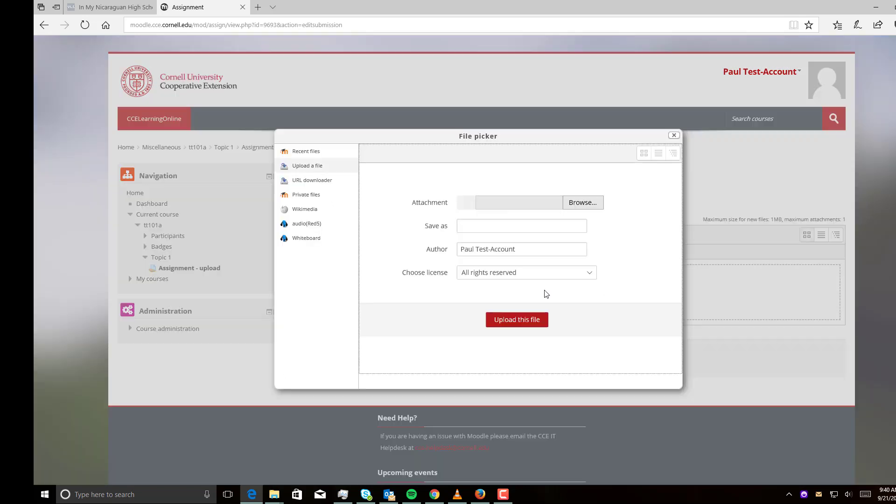
click(673, 135)
click(485, 279)
click(583, 204)
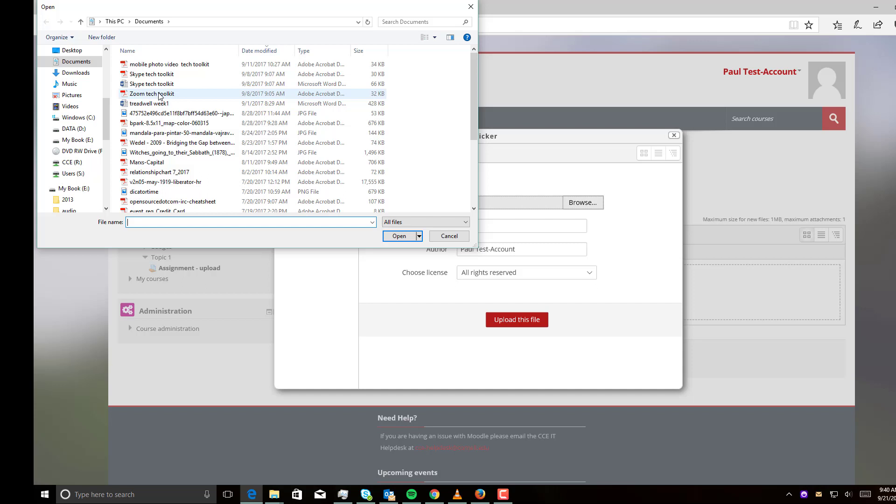
double_click(163, 88)
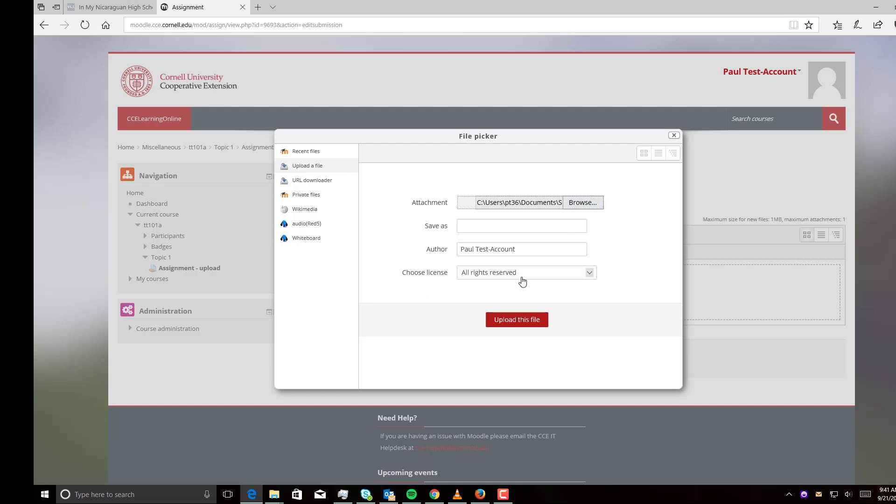
click(516, 326)
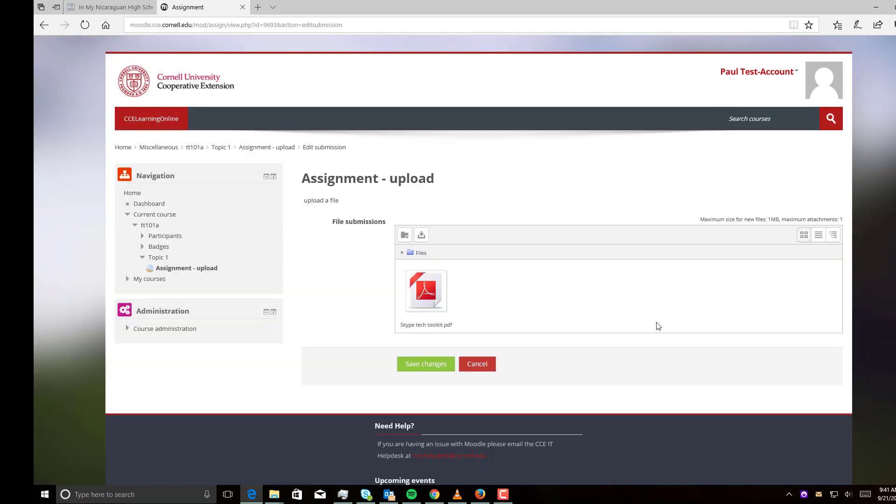
click(425, 369)
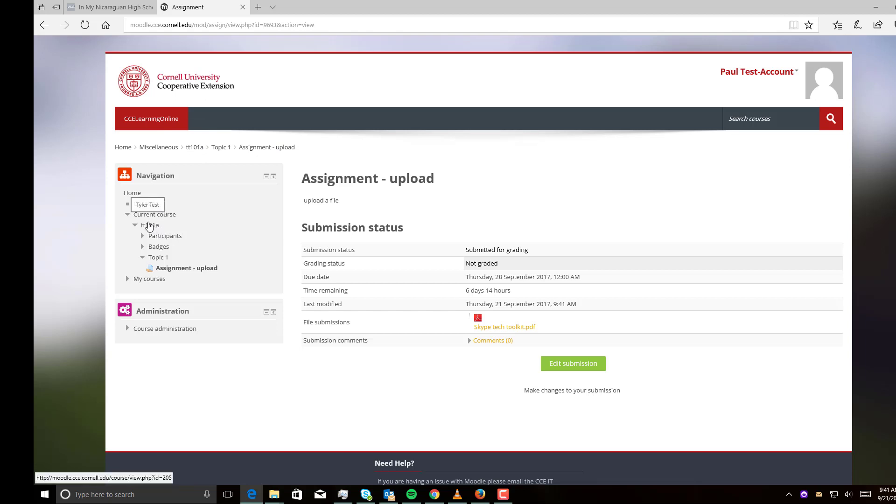
- View the tt101a Grades report, then go back to the tt101a course page
click(149, 225)
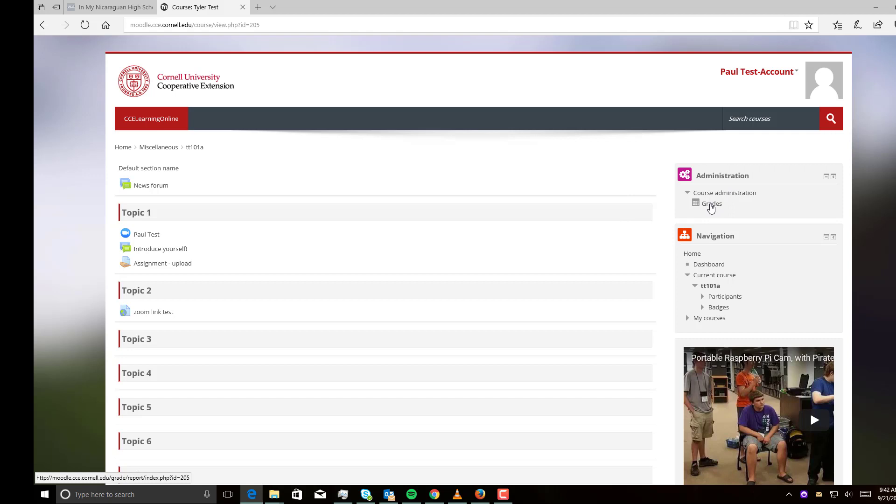
click(710, 205)
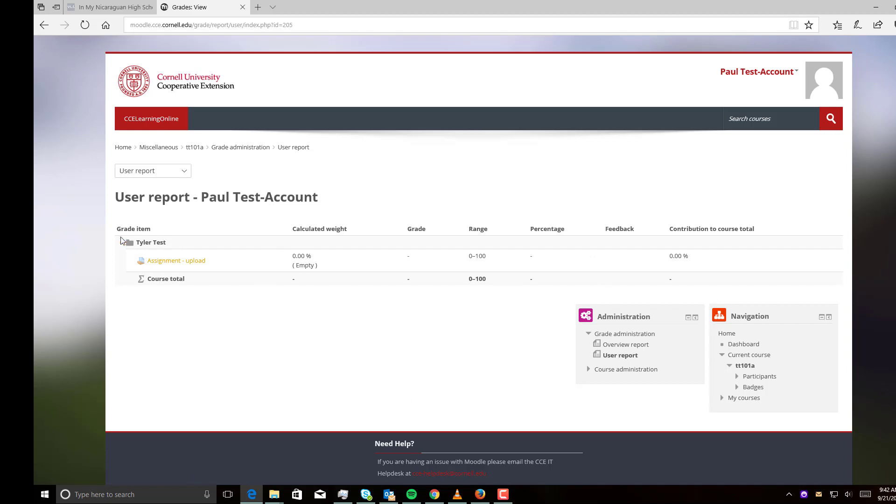
click(194, 148)
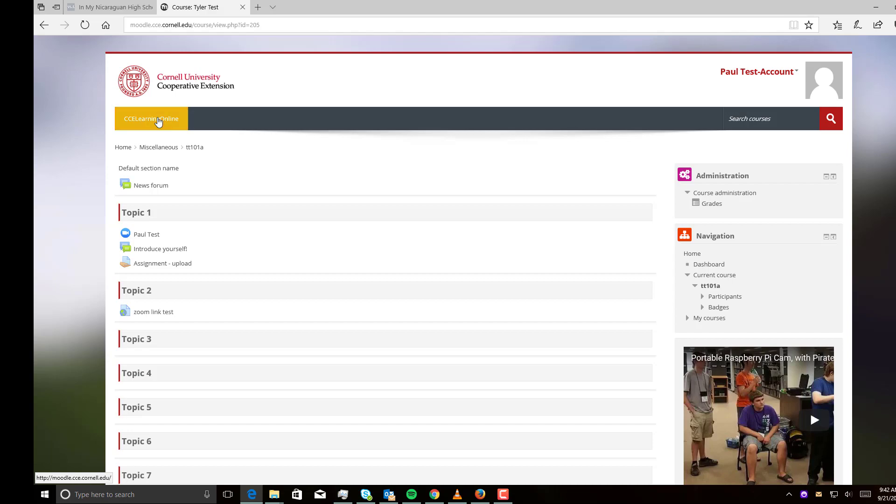
- Go to the site front page and expand Navigation's My courses to show six courses
click(158, 120)
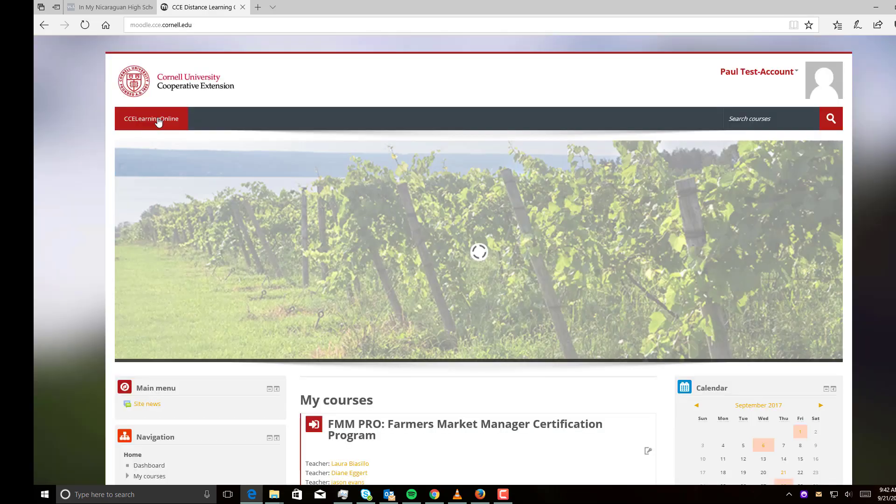
scroll(479, 230, down, 4)
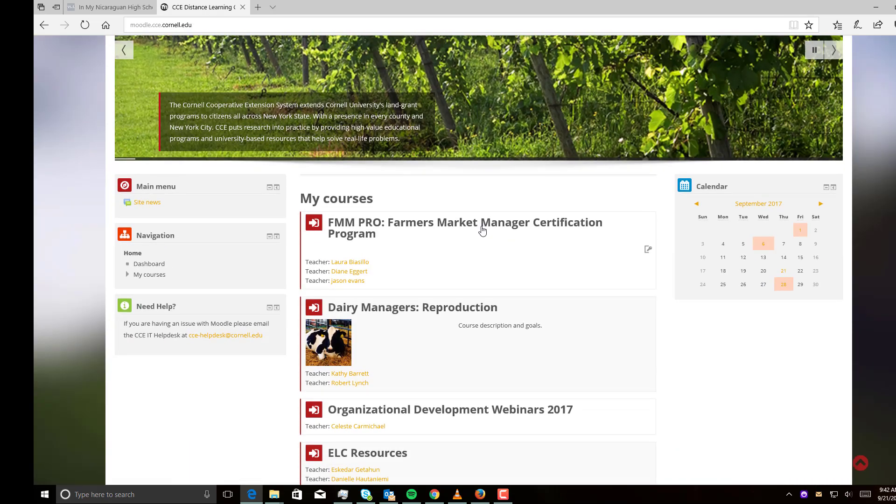
scroll(411, 230, down, 5)
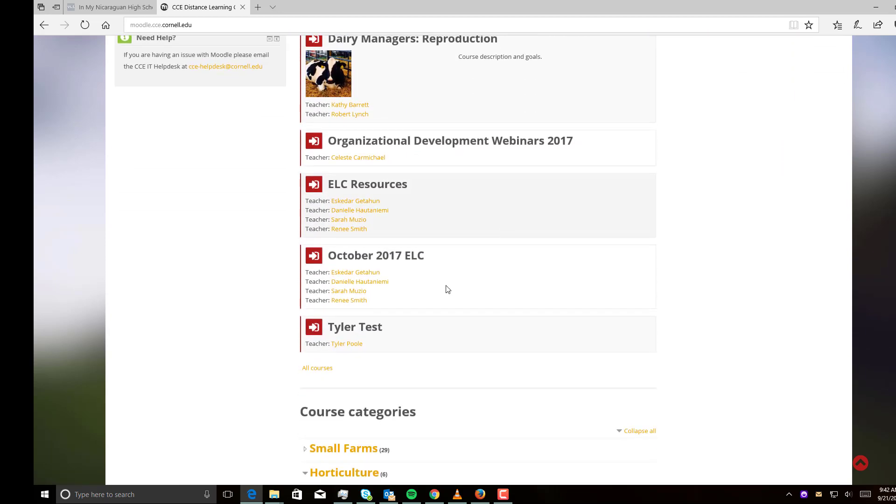
scroll(484, 294, up, 10)
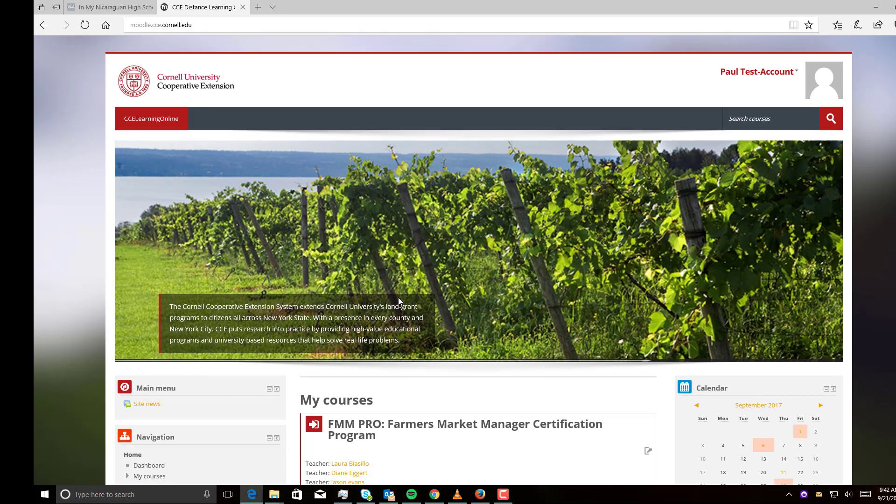
scroll(280, 438, down, 3)
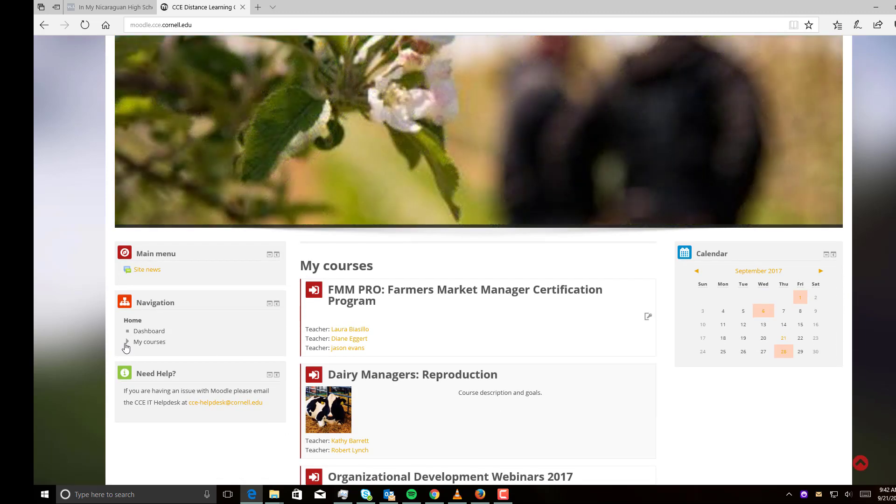
click(126, 342)
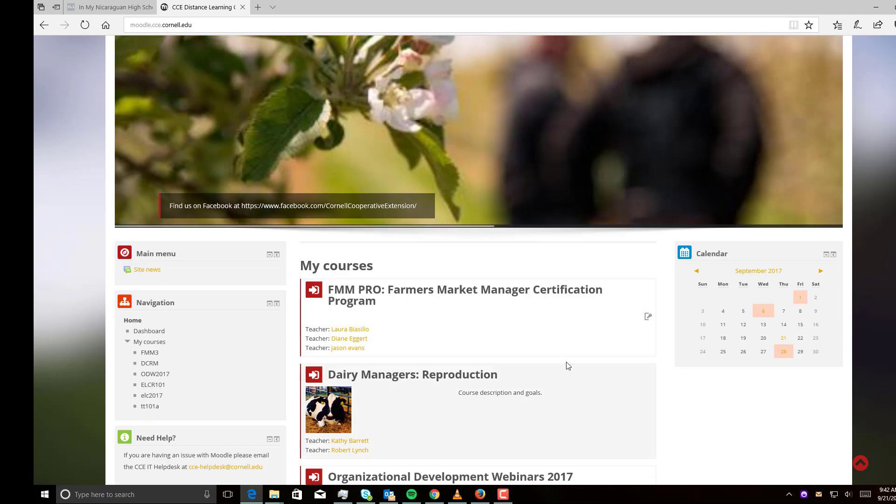
scroll(566, 366, up, 3)
- Open the account profile, view its Forum discussions, then return to the profile page
click(772, 72)
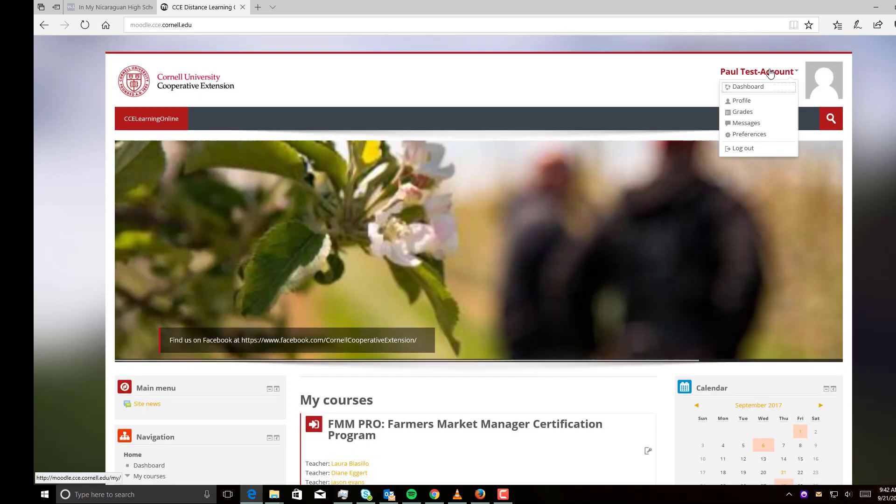
click(747, 103)
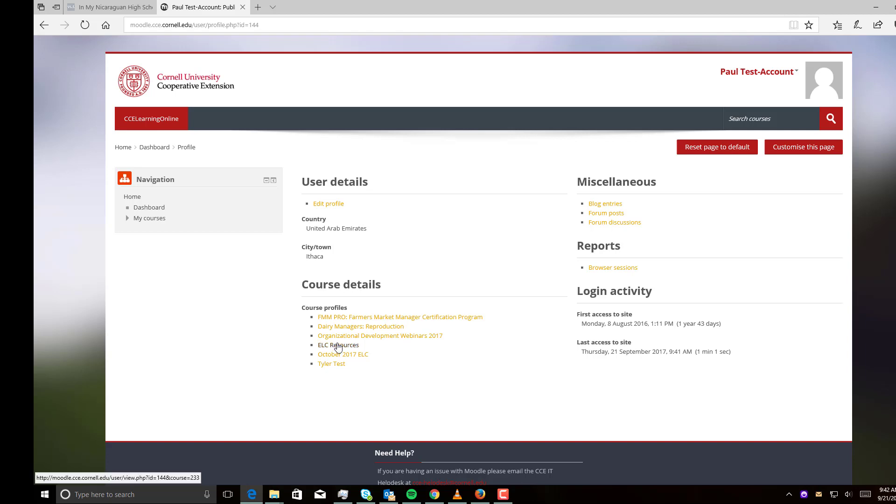
key(Tab)
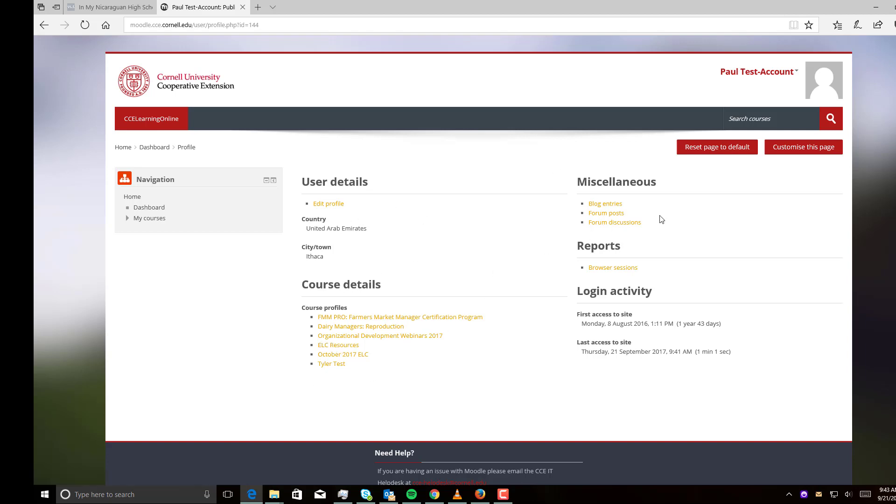
click(617, 224)
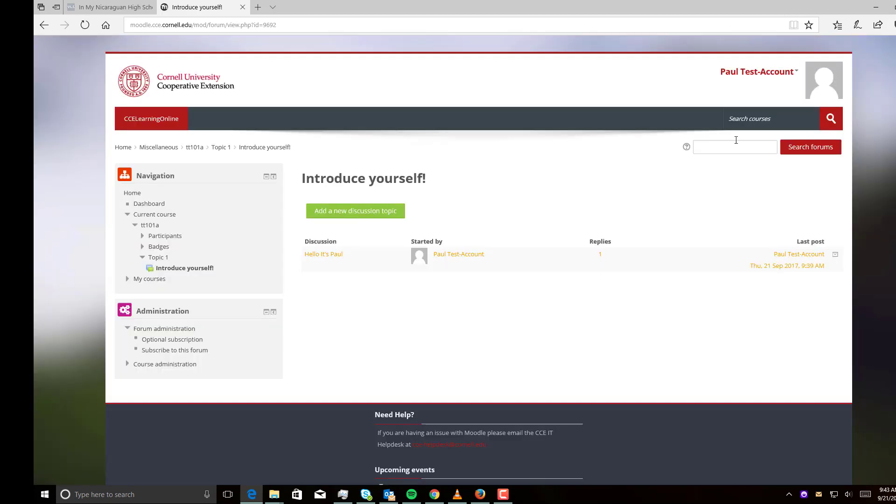
click(765, 71)
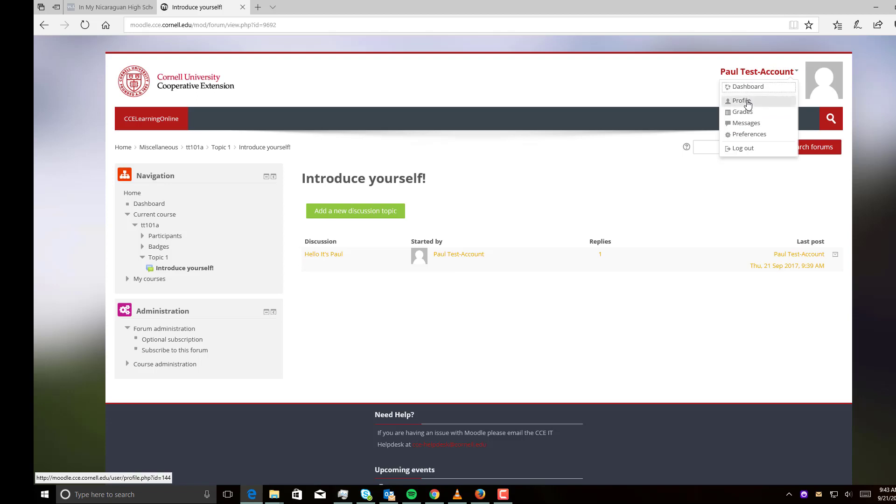
click(746, 102)
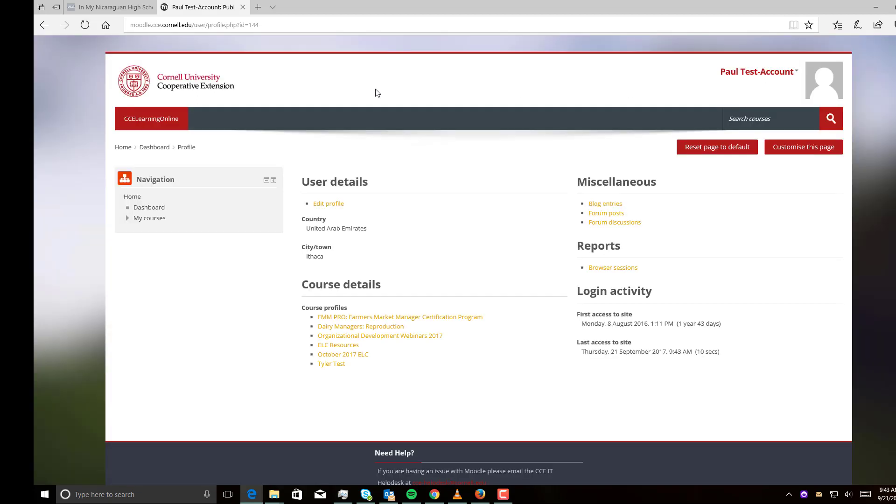
- Return to the site home page via the Home breadcrumb and look over the My courses list
click(124, 148)
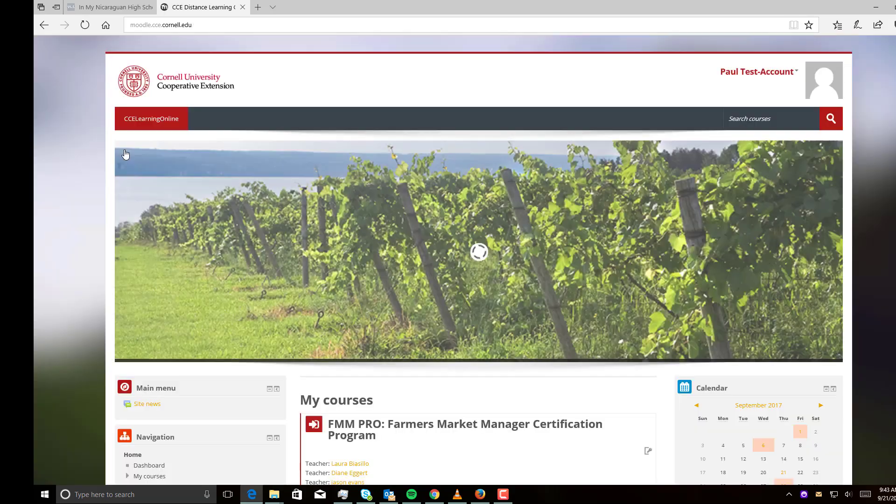
scroll(515, 211, down, 5)
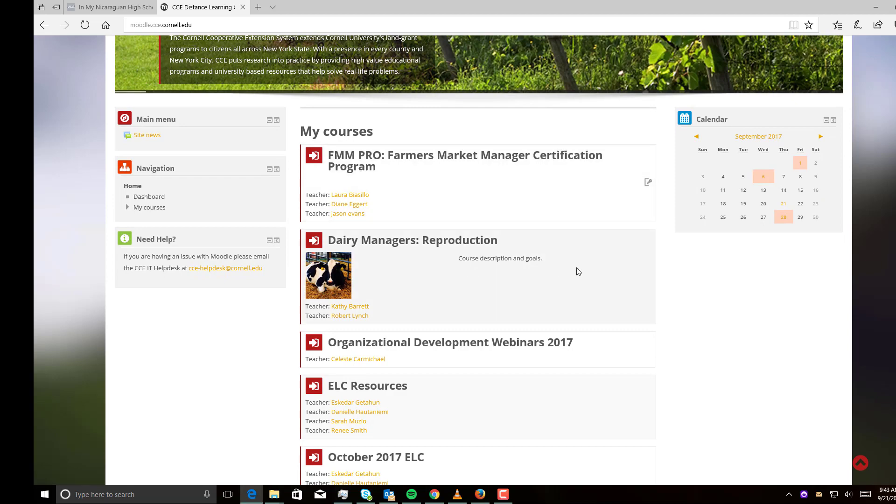
scroll(577, 269, up, 5)
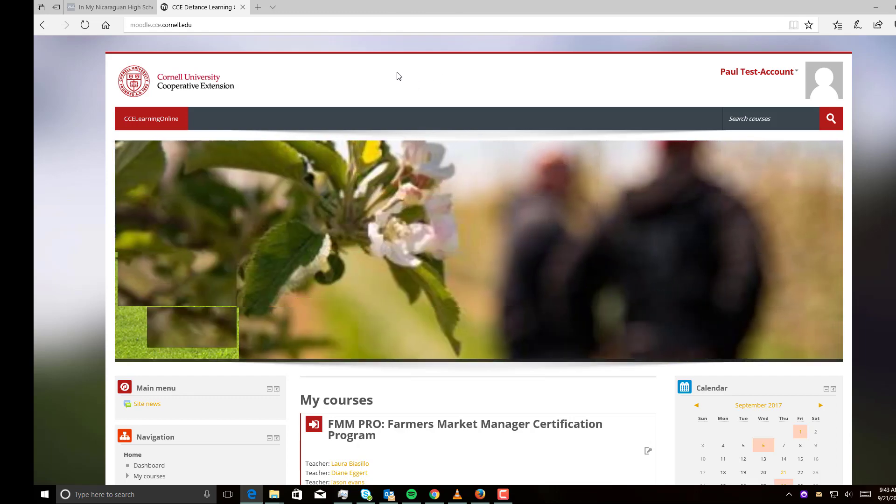
scroll(396, 75, down, 4)
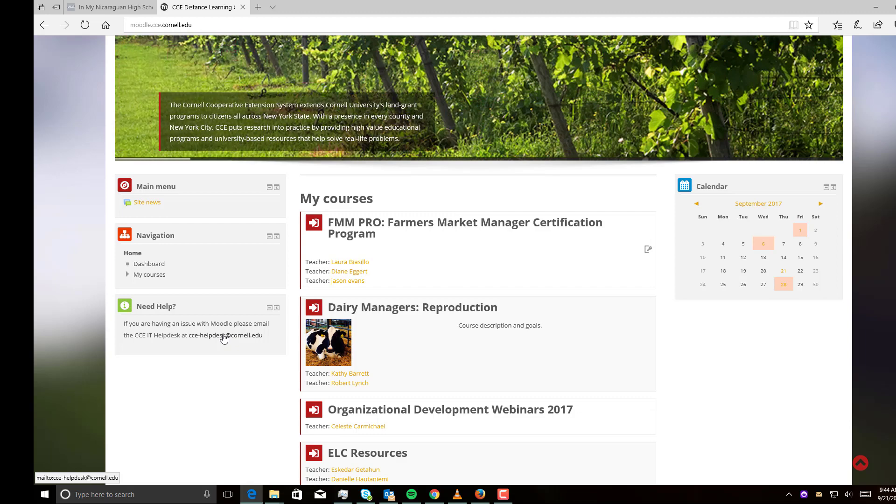
scroll(762, 404, up, 4)
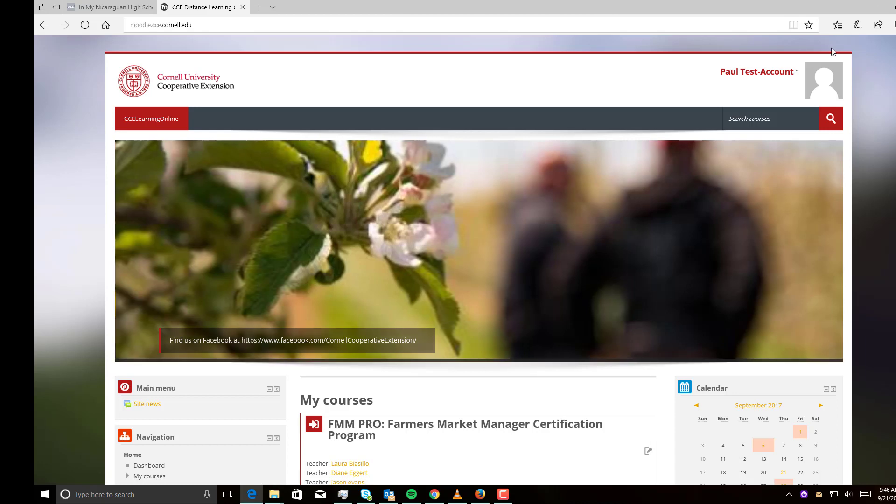
- Log out of the Moodle account from the user menu under the account name
click(773, 77)
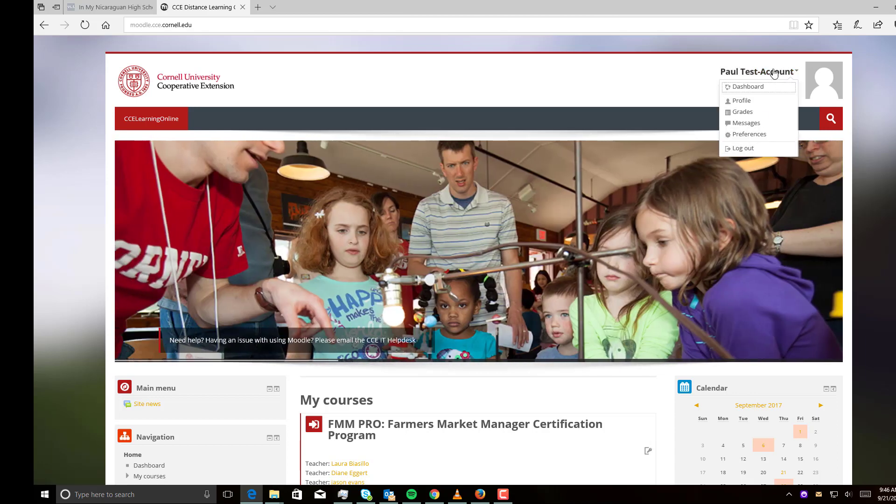
click(743, 148)
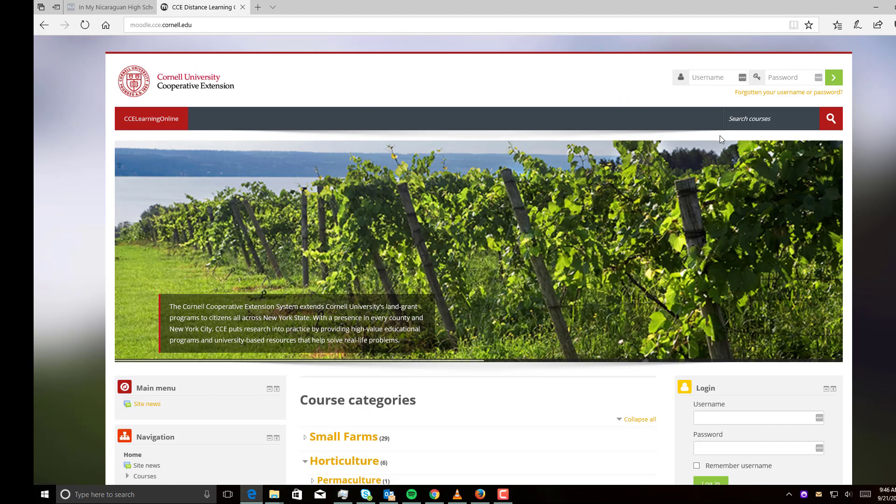
scroll(719, 139, down, 4)
- Place the cursor in the Login block's Username field and look over the public front page
click(736, 218)
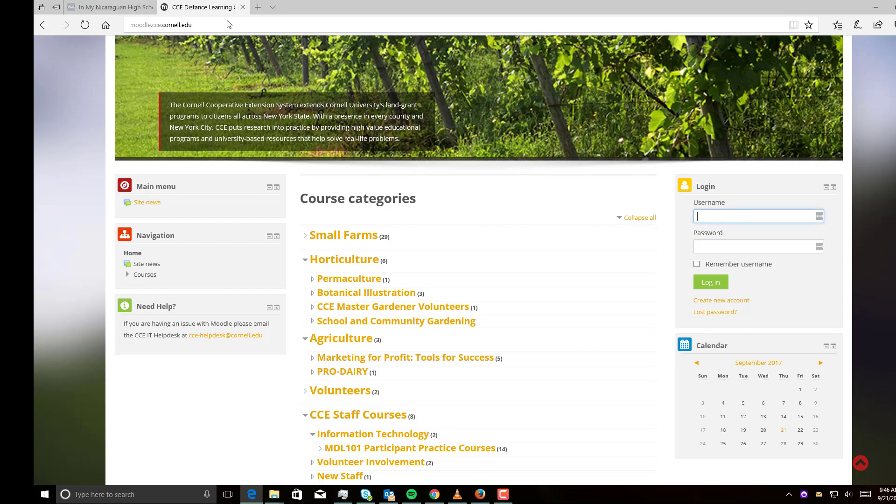
scroll(477, 185, up, 3)
scroll(195, 201, down, 6)
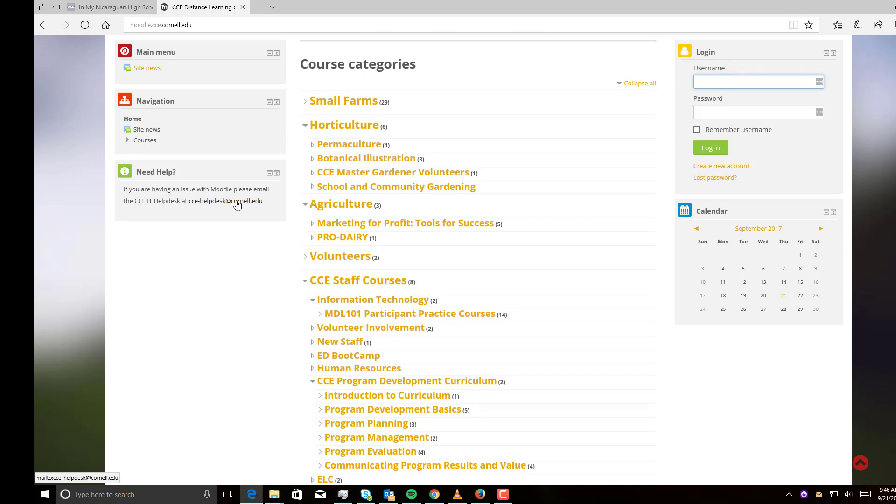
scroll(595, 179, up, 6)
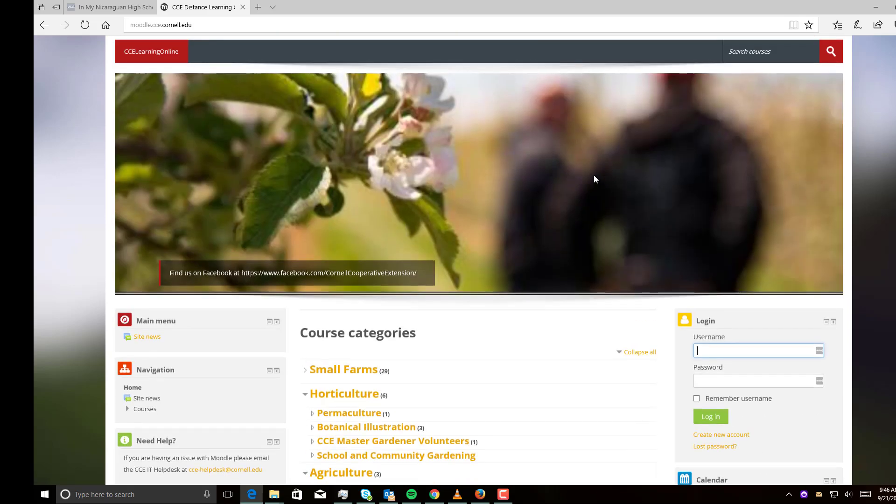
scroll(595, 179, up, 2)
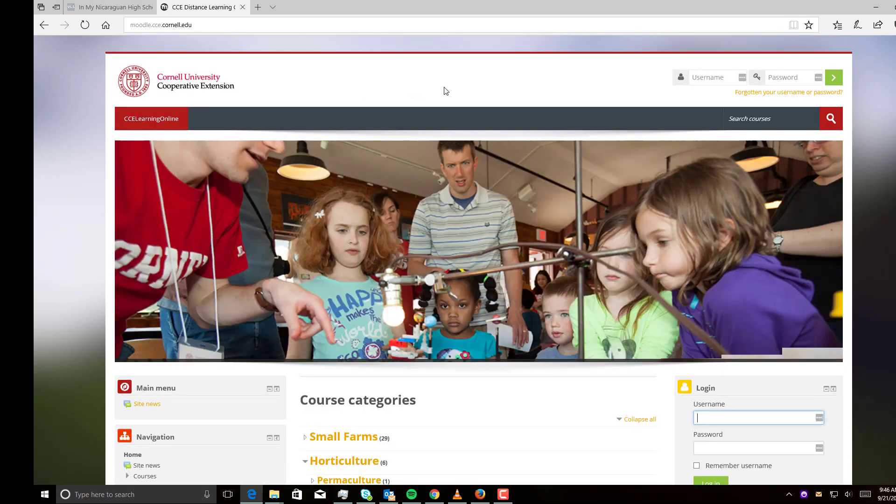